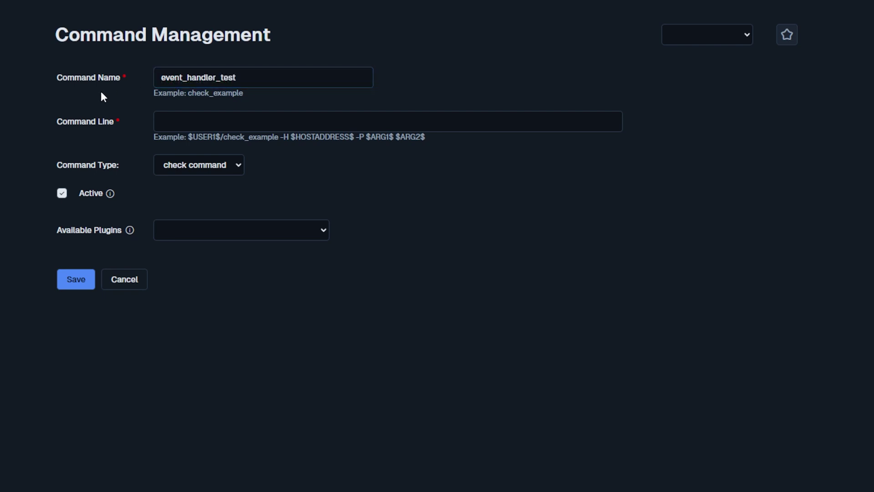
Set the command line to $USER1$/event_handler_test.sh and the command type to misc command, keep it active, and save the command
left_click(172, 121)
type("$USER1$/event_handler_test.sh")
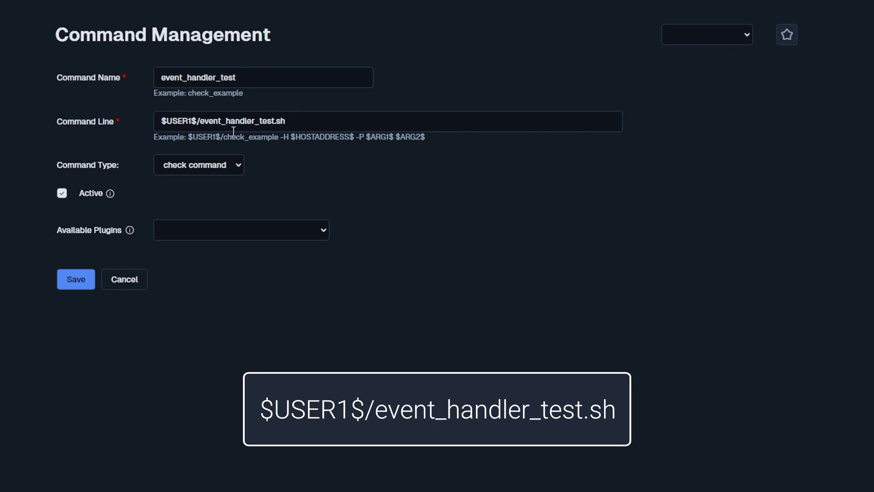
left_click(235, 162)
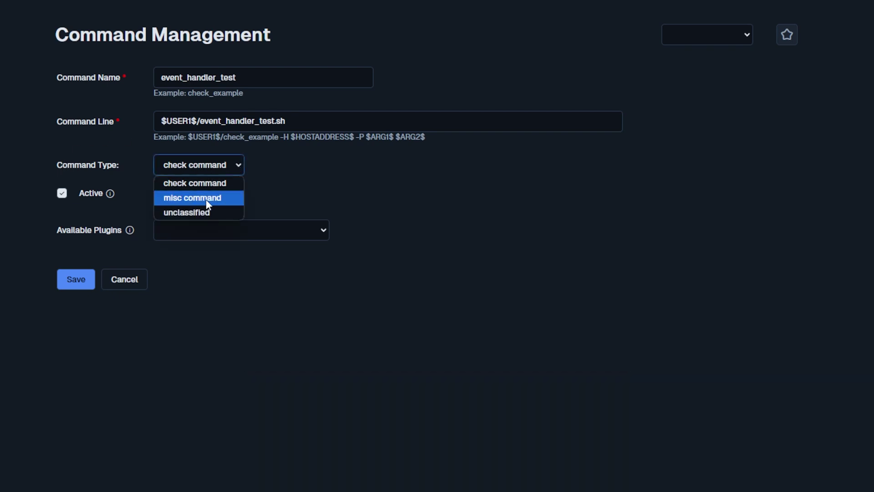
left_click(225, 197)
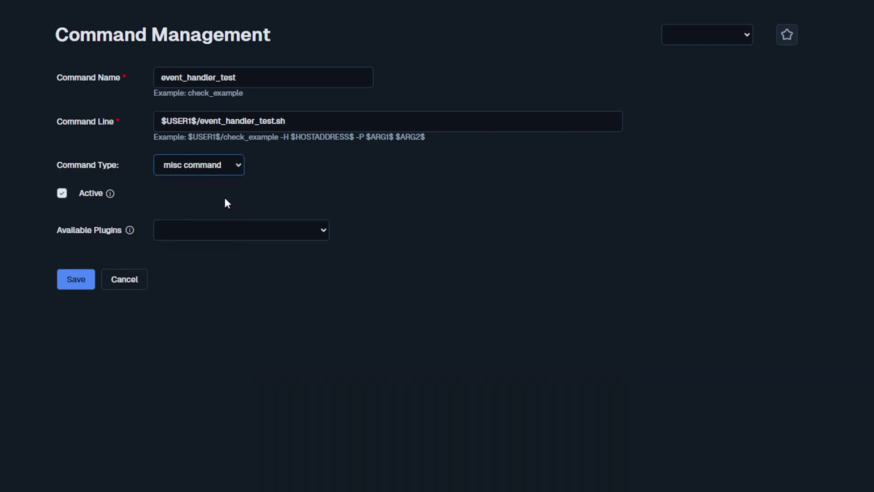
left_click(60, 195)
left_click(62, 194)
left_click(75, 279)
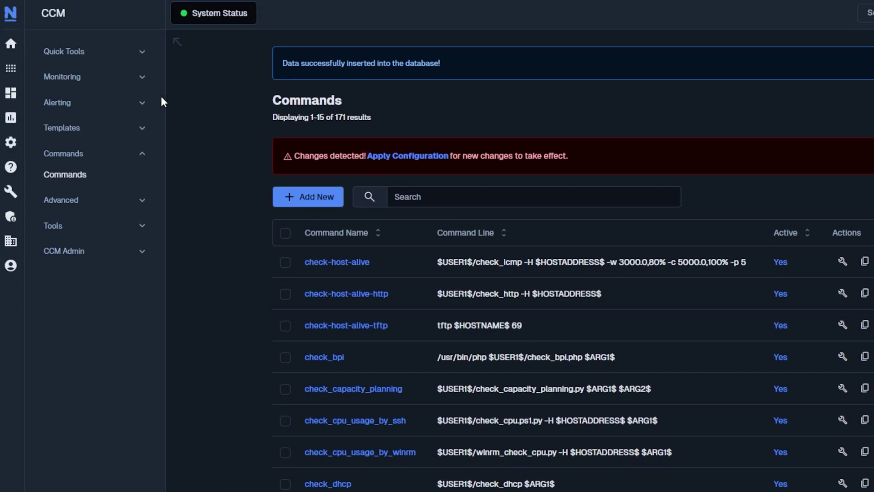
Add a new monitoring host named event_handler_test with the address 127.0.0.1
left_click(117, 79)
left_click(86, 104)
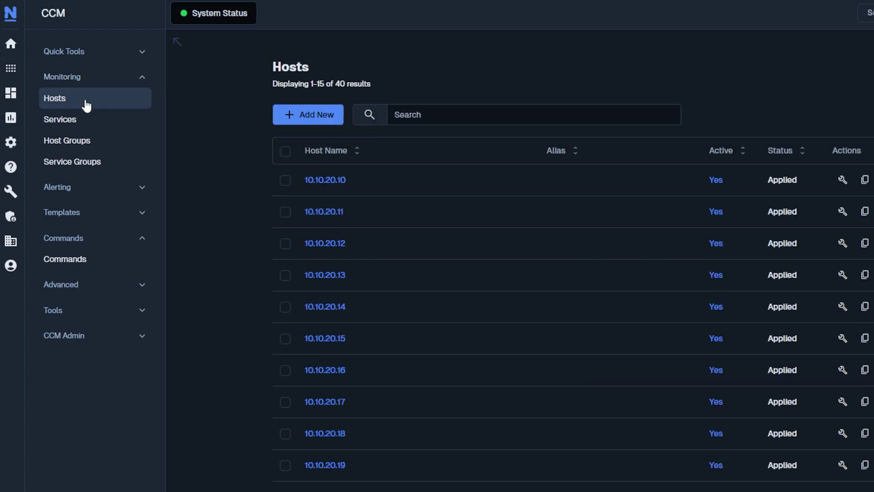
left_click(294, 121)
left_click(253, 113)
type("event_handler_test")
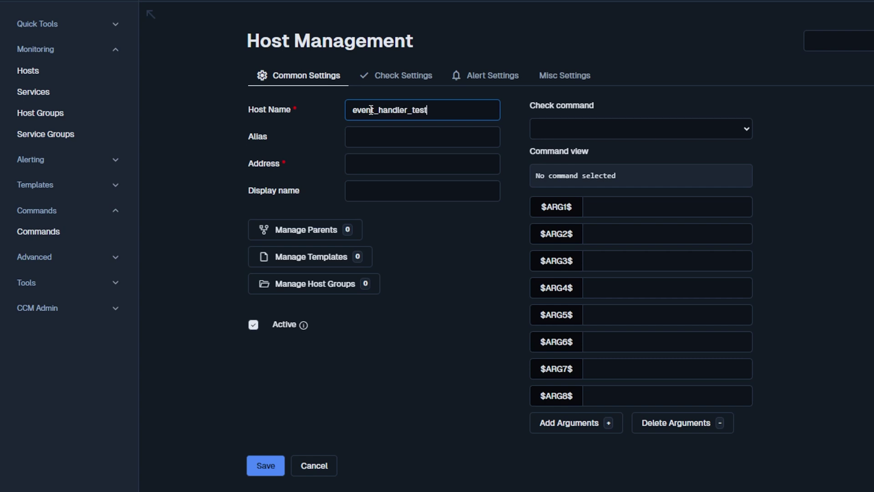
left_click(378, 168)
type("127.0.0.1")
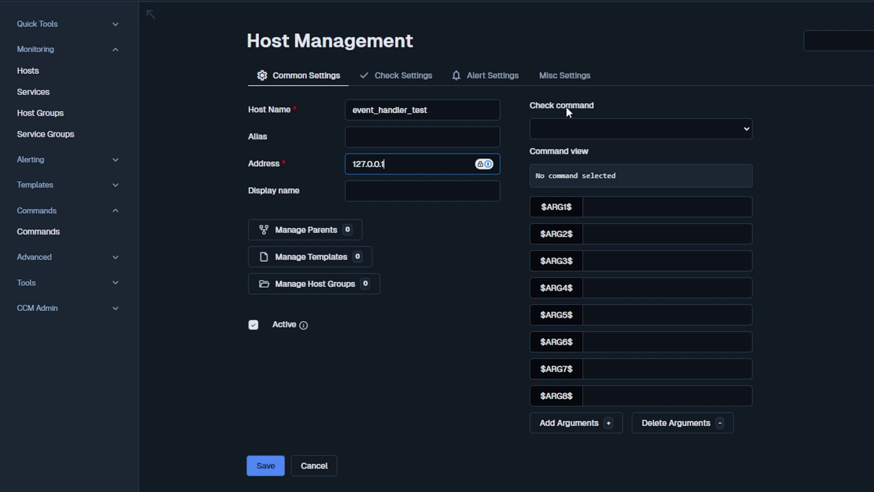
Assign check_dummy as the host's check command with $ARG1$ set to 0
left_click(600, 130)
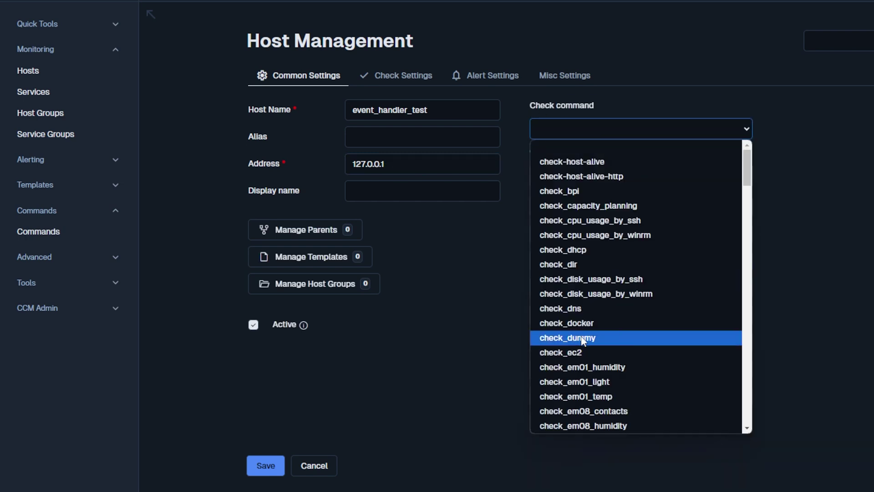
left_click(608, 342)
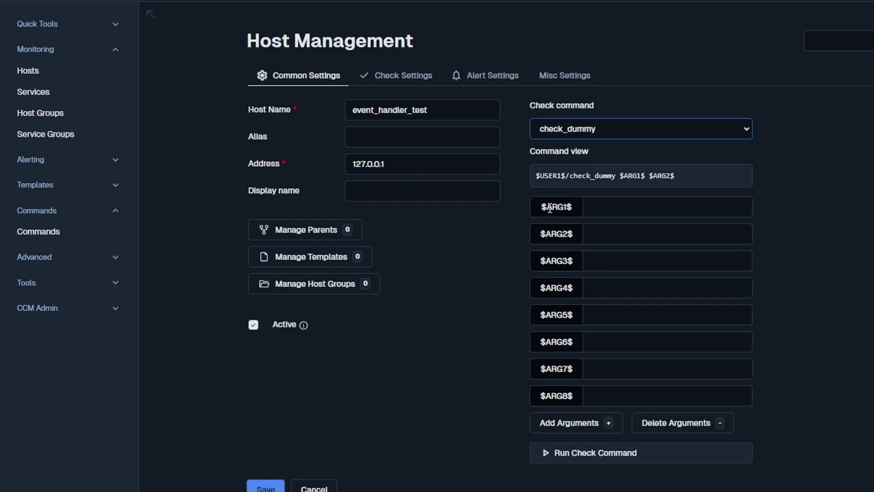
left_click(611, 209)
type("0")
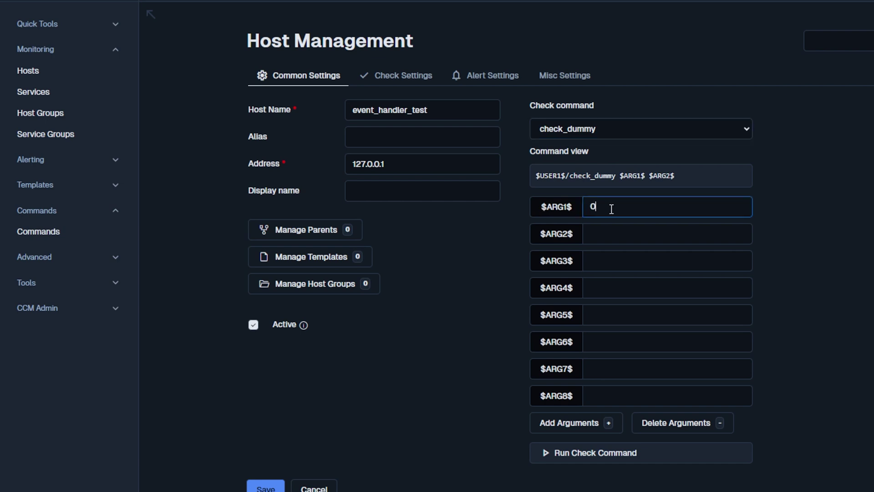
Test-run the host's check command and close its output
left_click(548, 457)
left_click(246, 107)
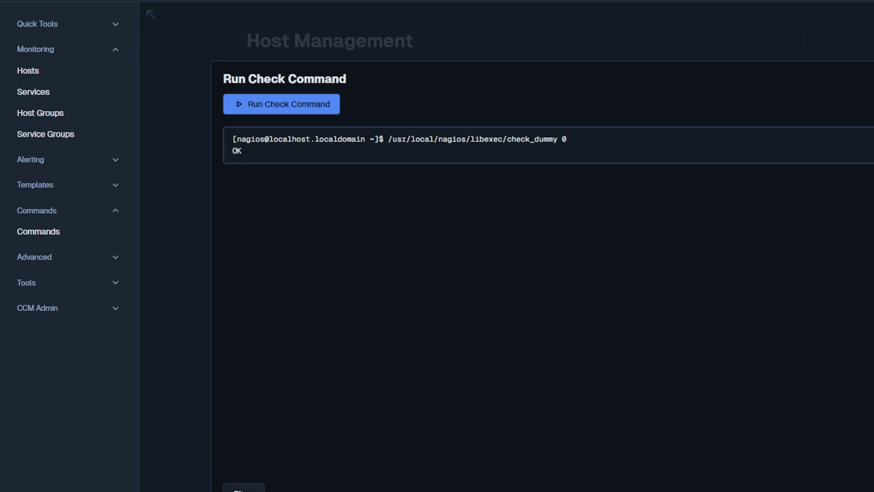
left_click(244, 490)
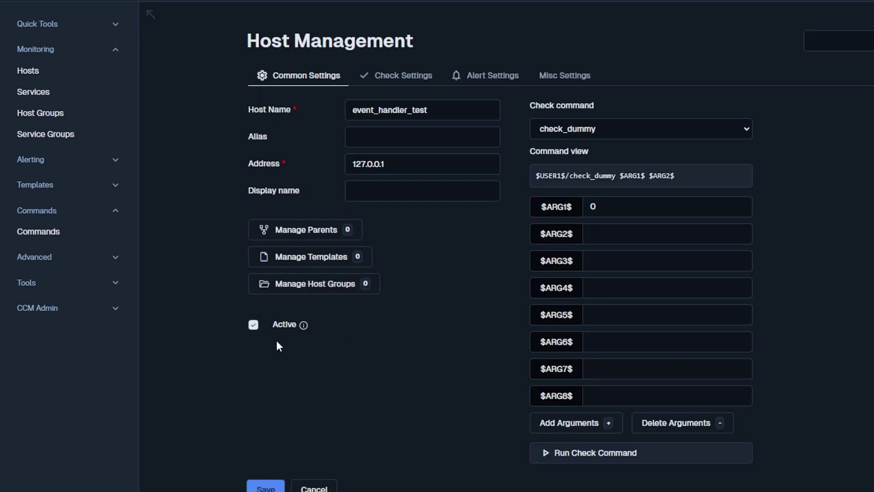
Set the host's check interval to 5 min, retry interval to 1 min, max check attempts to 5 and check period to xi_timeperiod_24x7
left_click(396, 77)
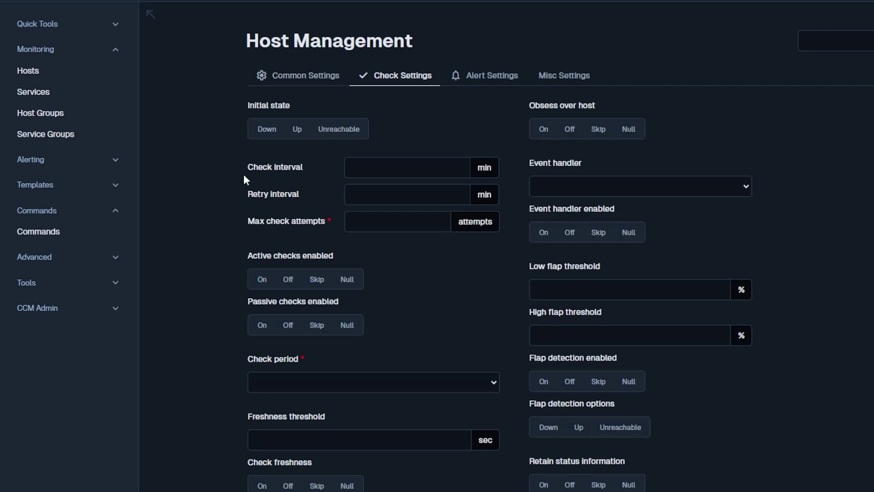
left_click(372, 168)
type("5")
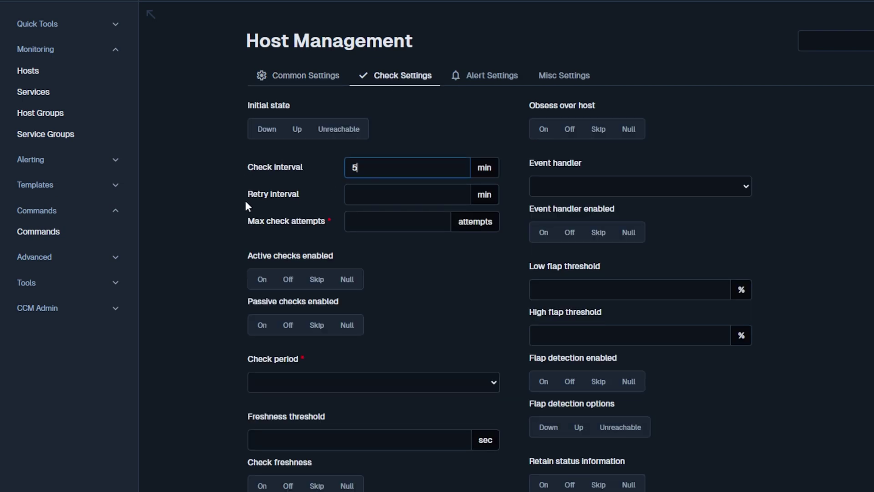
left_click(357, 197)
type("1")
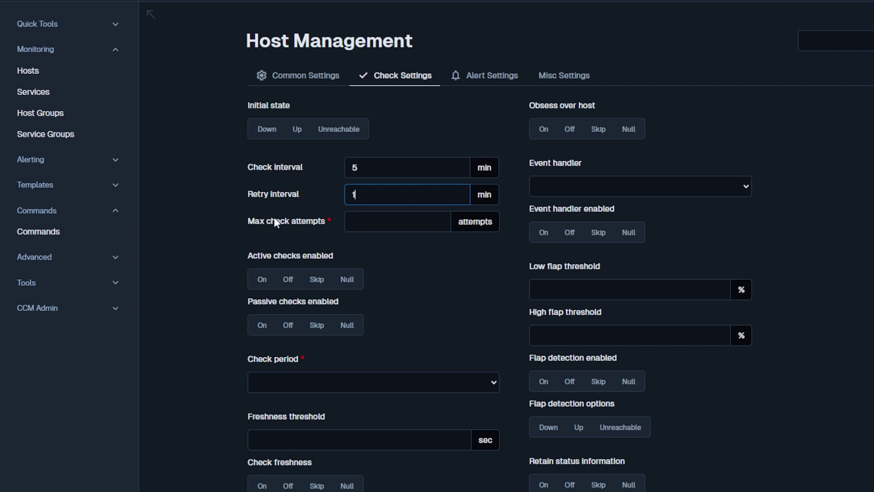
left_click(367, 228)
type("5")
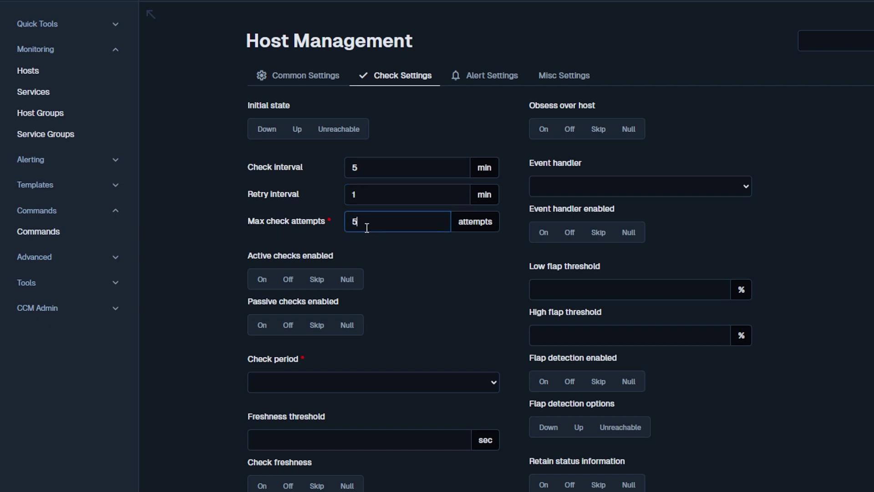
left_click(289, 374)
left_click(351, 366)
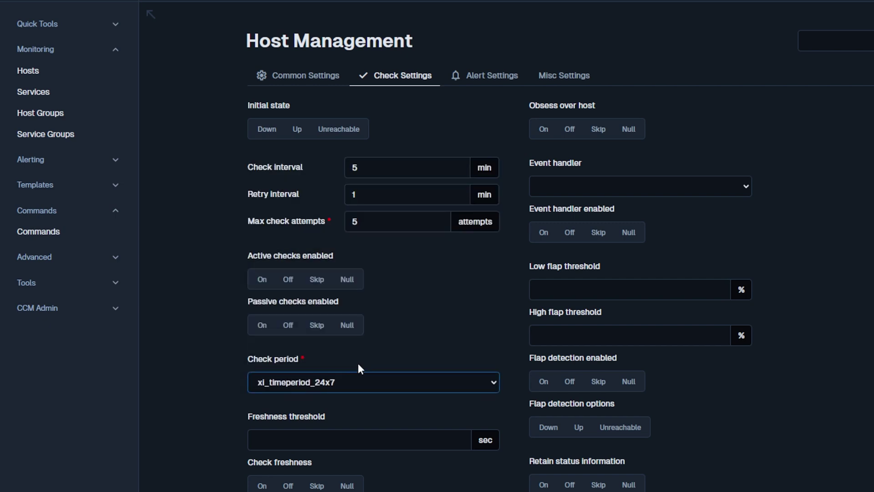
Assign event_handler_test as the host's event handler and turn the event handler on
left_click(581, 187)
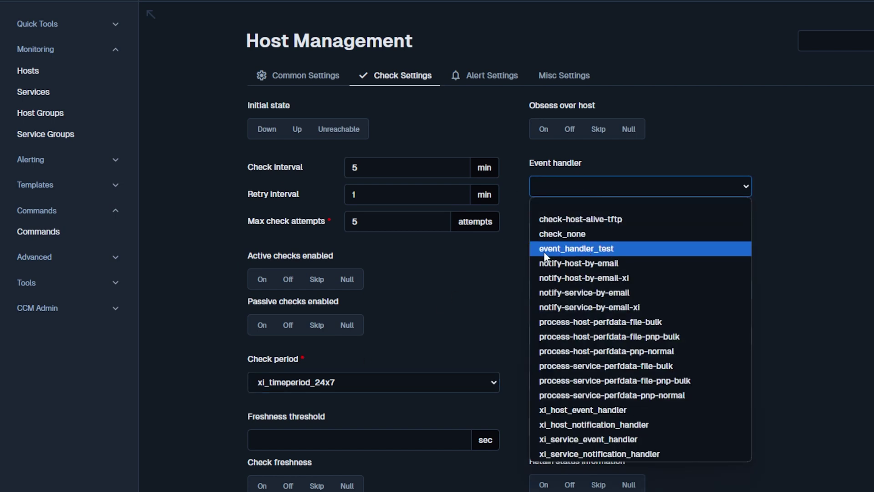
left_click(591, 249)
left_click(544, 233)
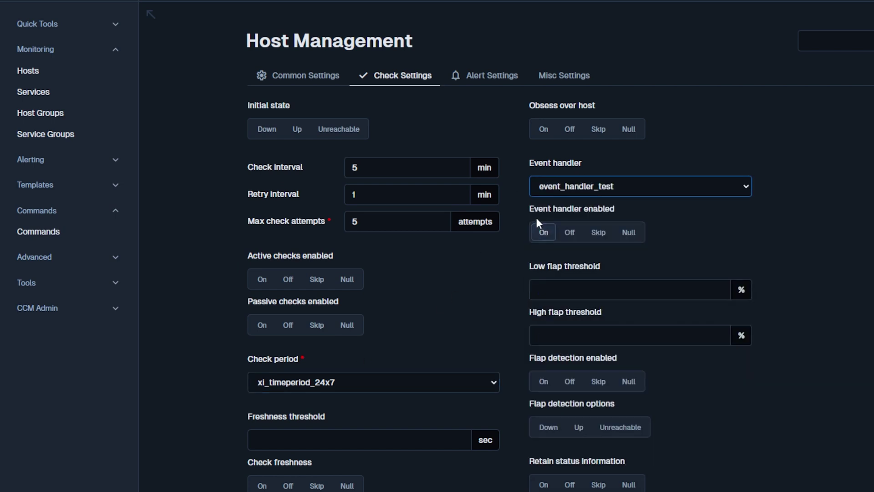
left_click(539, 235)
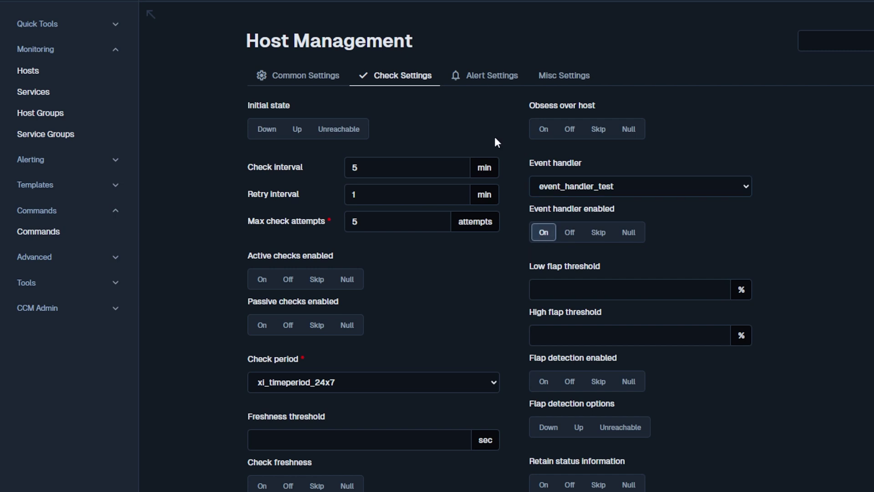
Set the host's notification period to xi_timeperiod_24x7 in its alert settings
left_click(473, 81)
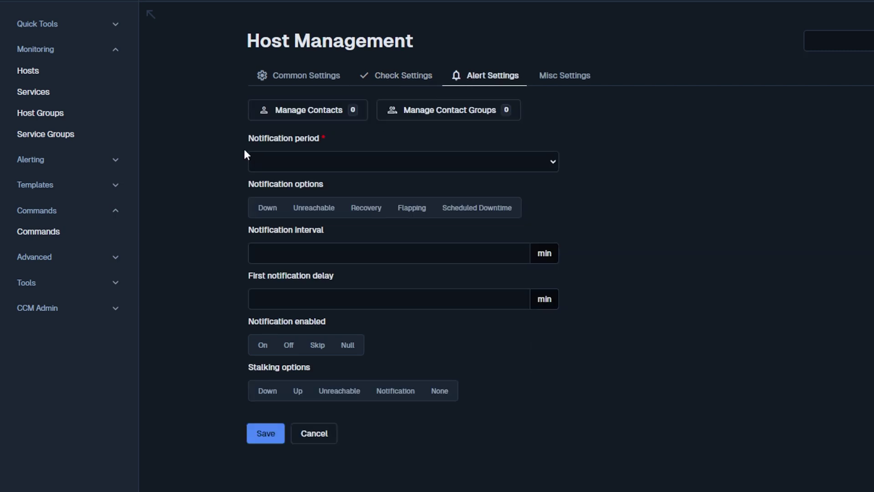
left_click(316, 157)
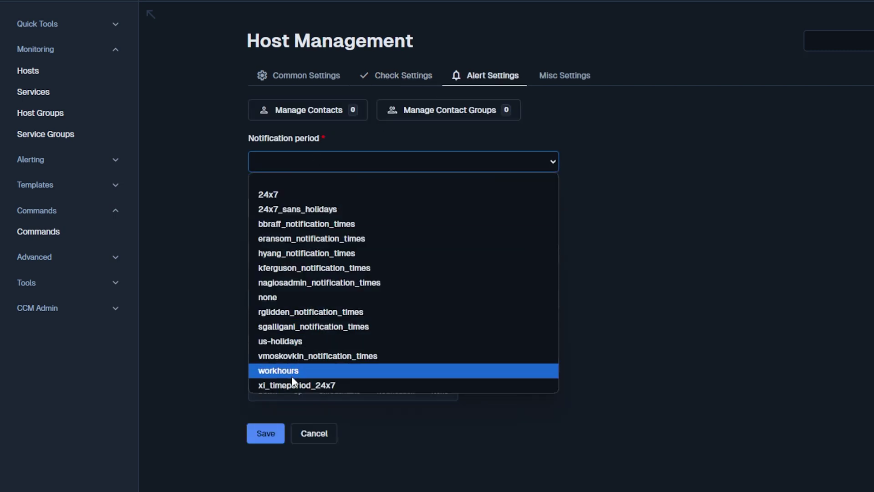
left_click(289, 387)
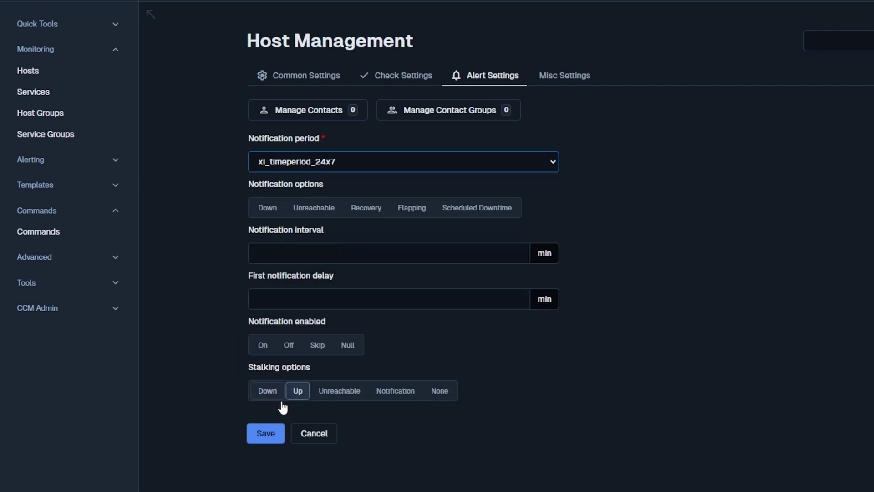
Save the new host and apply the configuration
left_click(271, 433)
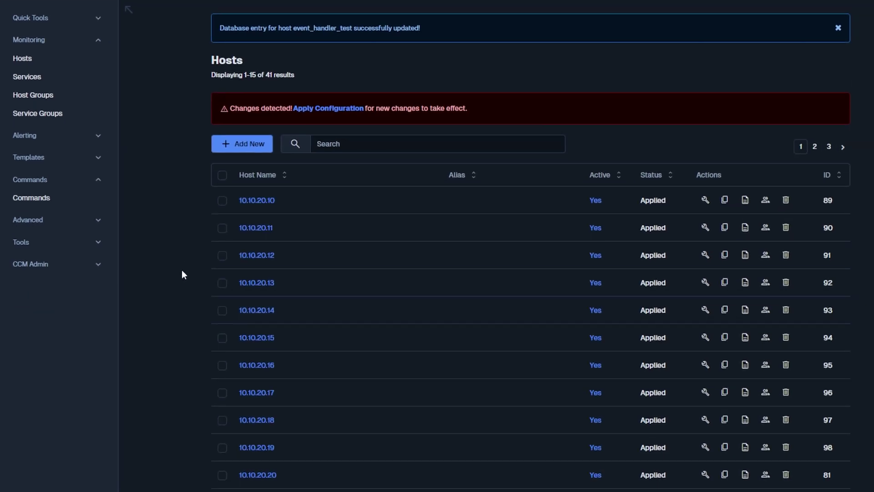
scroll(212, 314, "down", 4)
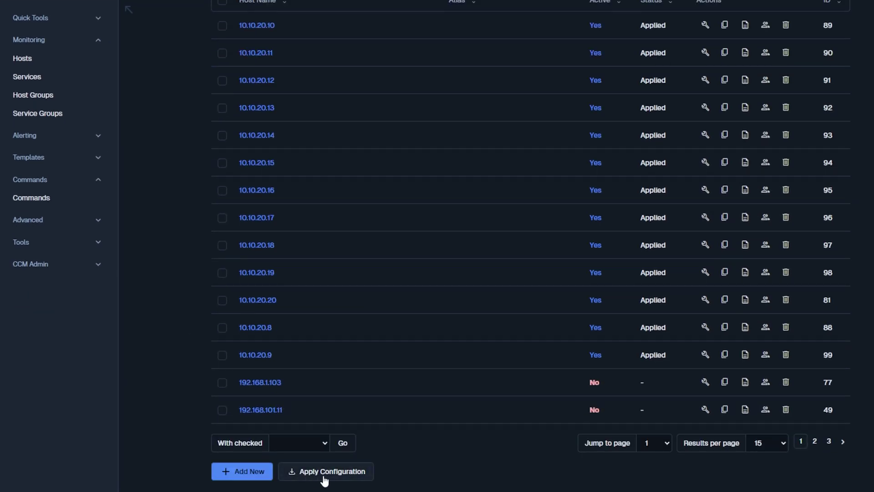
left_click(343, 474)
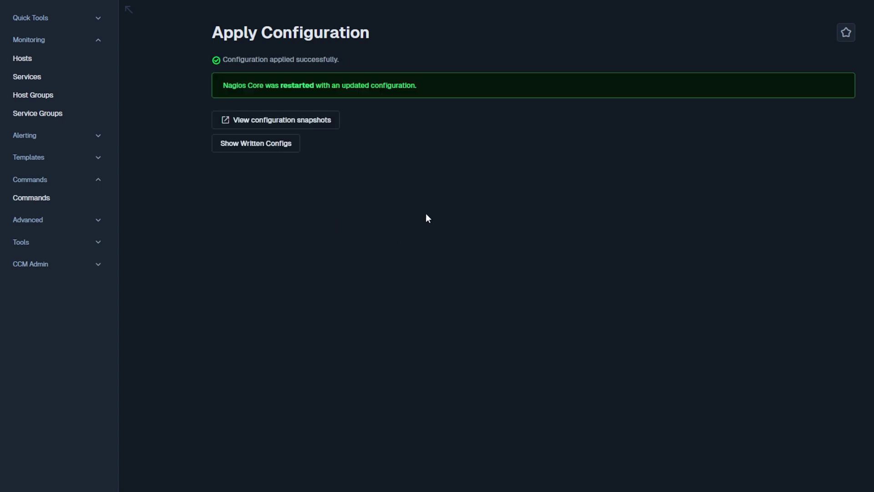
Switch to the terminal and change to the directory /usr/local/nagios/libexec/
key("alt+Tab")
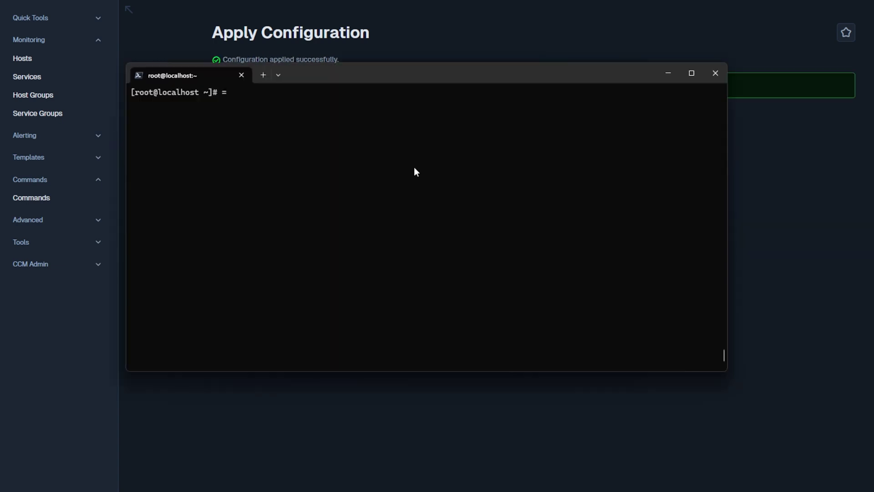
key("BackSpace")
type("cd /usr/loc")
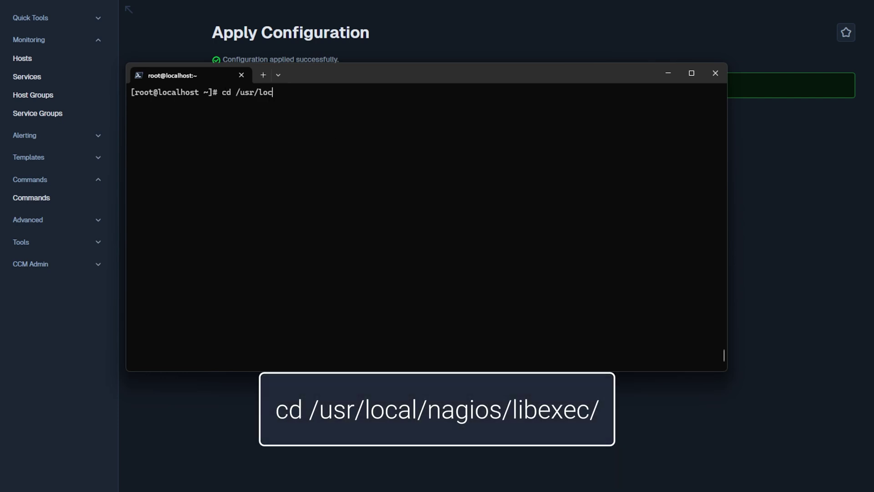
type("al/nagios/libexec/")
key("Return")
Create the file event_handler_test.sh with touch and make it executable with chmod +x
type("touch")
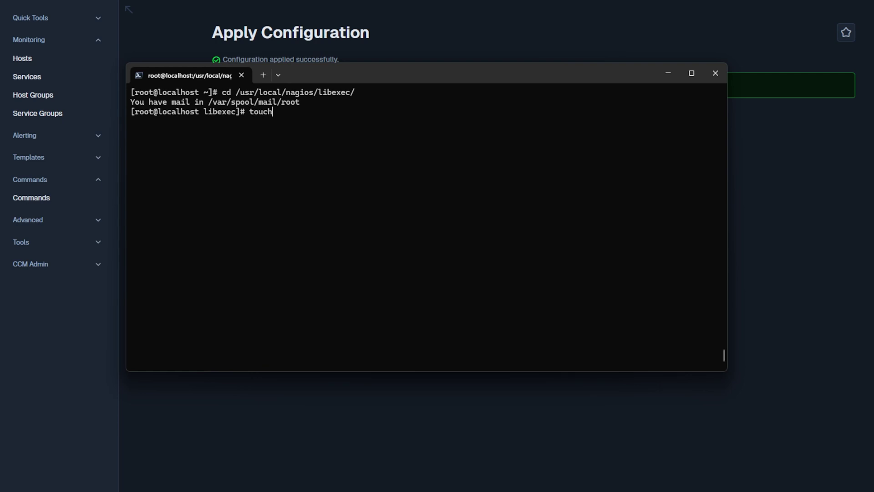
type(" event_handler_test.sh")
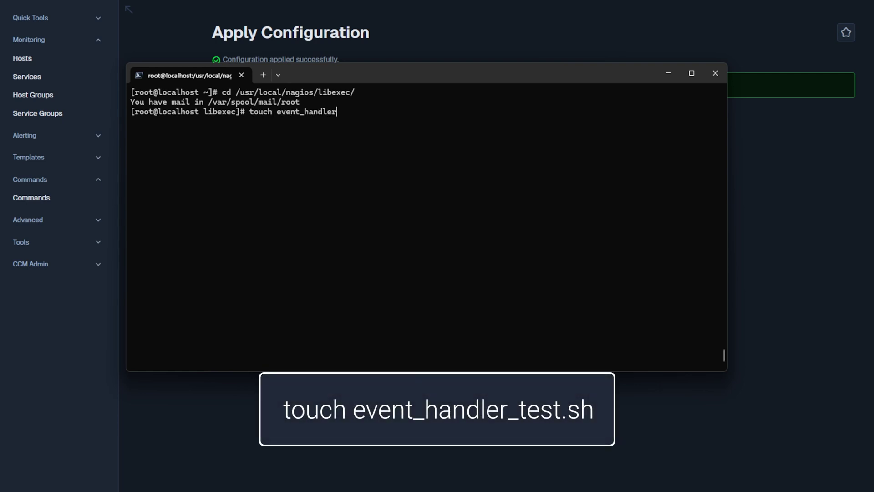
key("Return")
type("chmod +x eve")
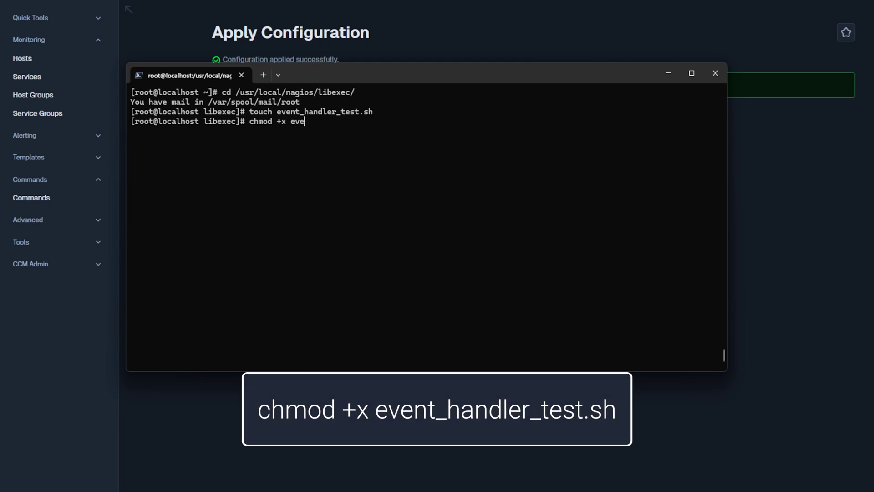
key("Tab")
key("Return")
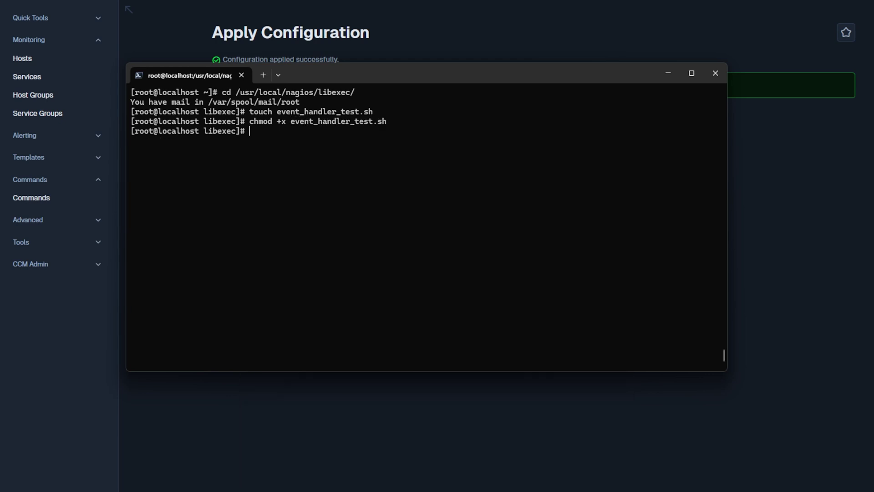
Open event_handler_test.sh in nano and paste the bash script that writes the dated host state-change message to /tmp/hostinfo.txt
type("nano even")
key("Tab")
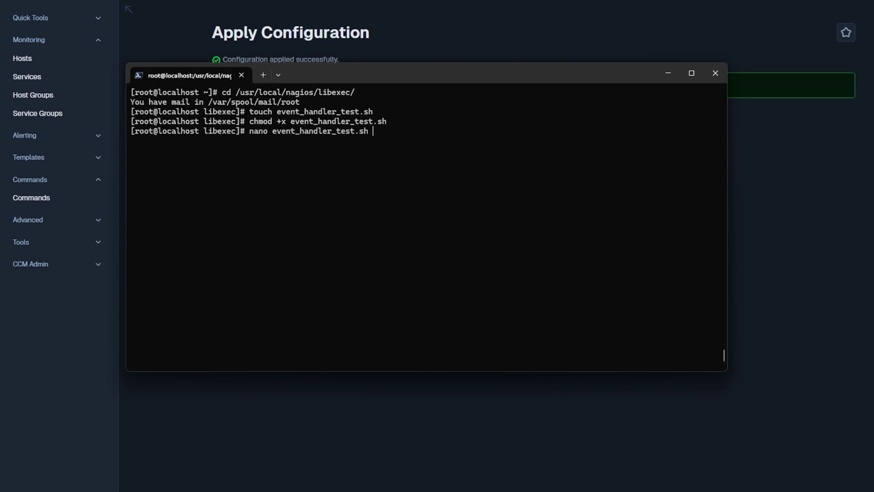
key("Return")
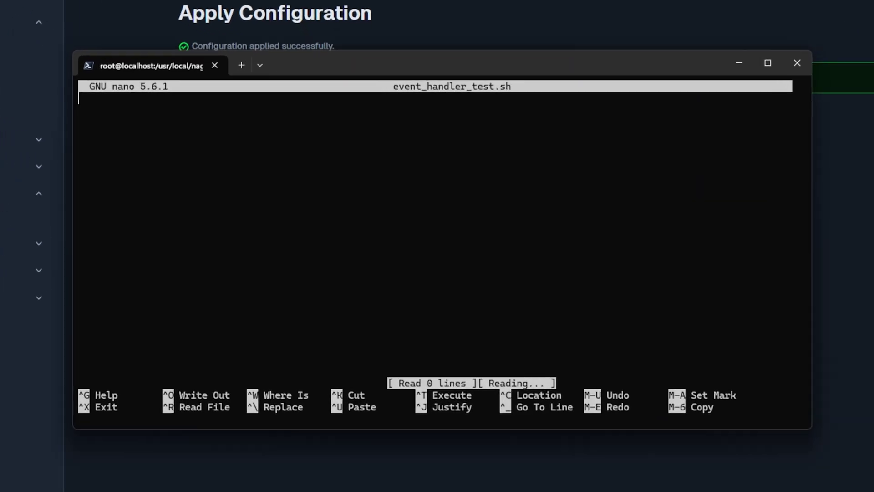
right_click(127, 120)
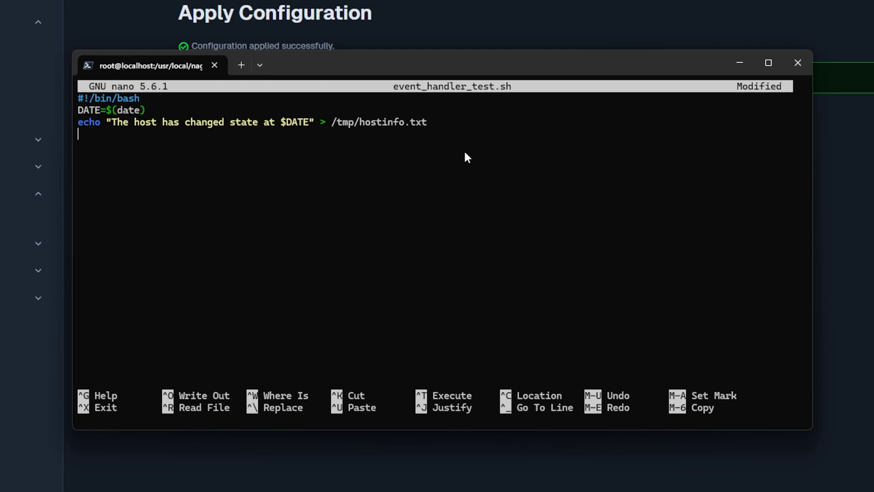
Save the script as event_handler_test.sh and exit nano
key("ctrl+x")
key("y")
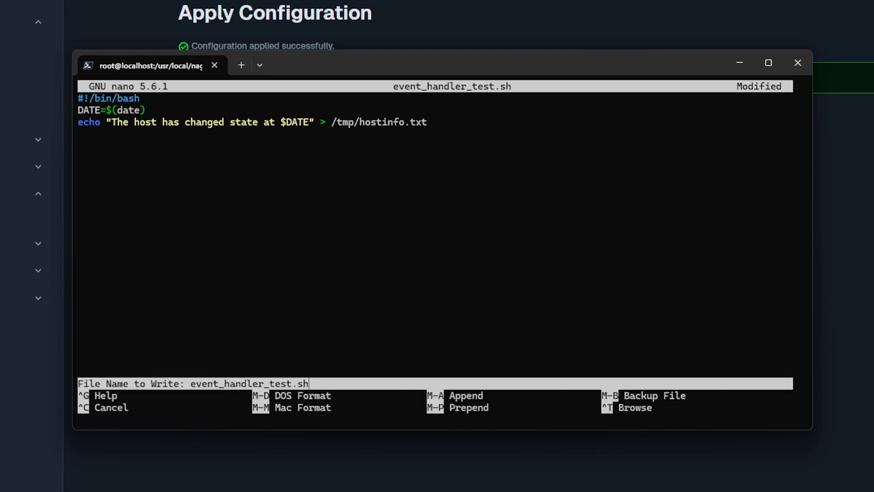
key("Return")
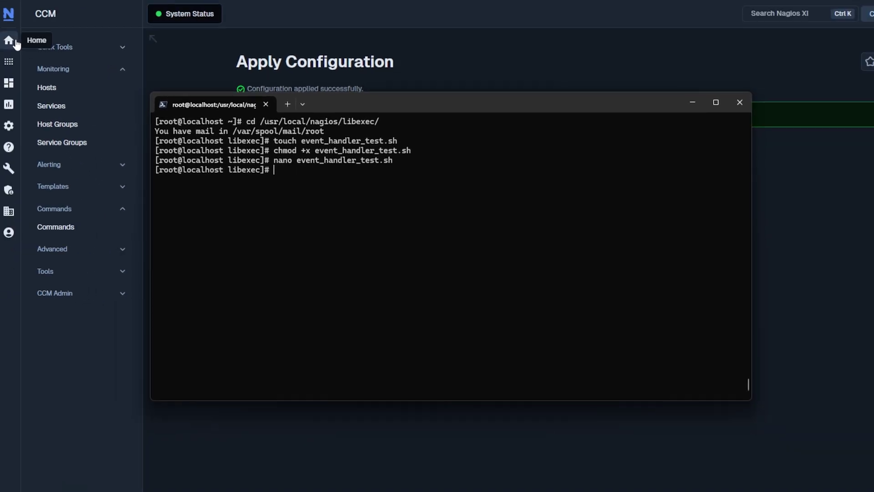
Switch to Nagios XI and open the advanced status details of the event_handler_test host from the Host Status list
left_click(16, 44)
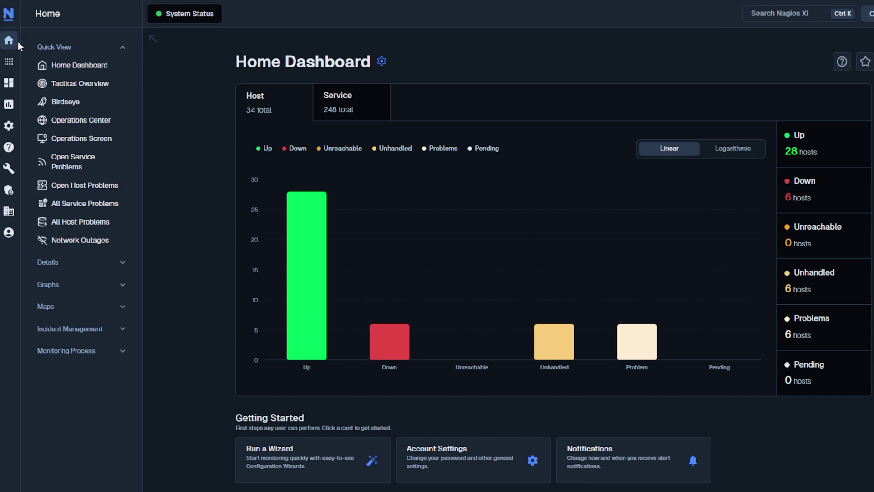
left_click(91, 260)
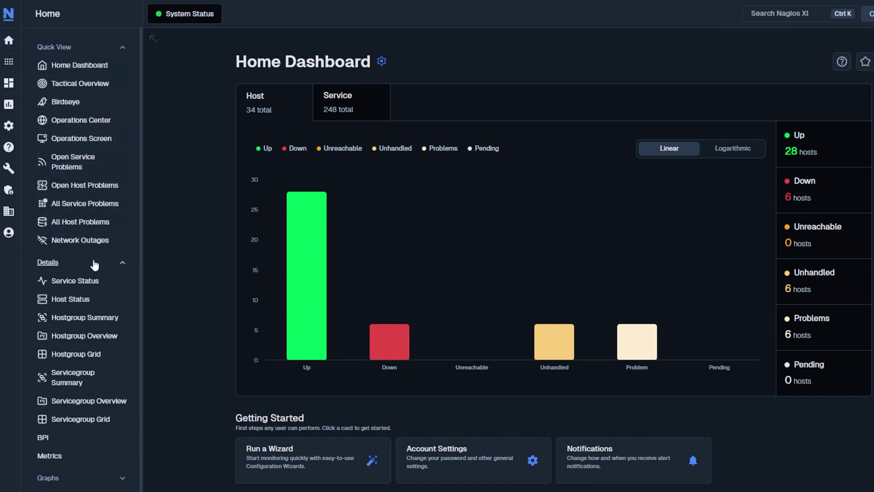
left_click(100, 300)
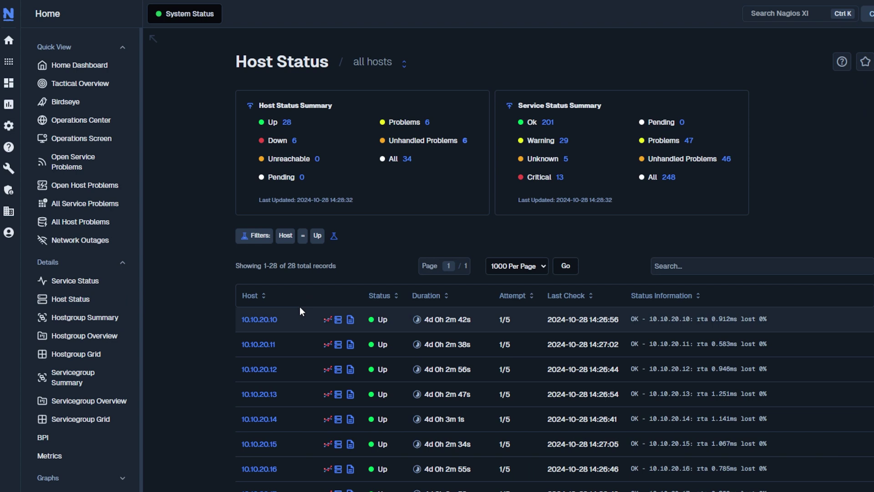
scroll(299, 307, "down", 10)
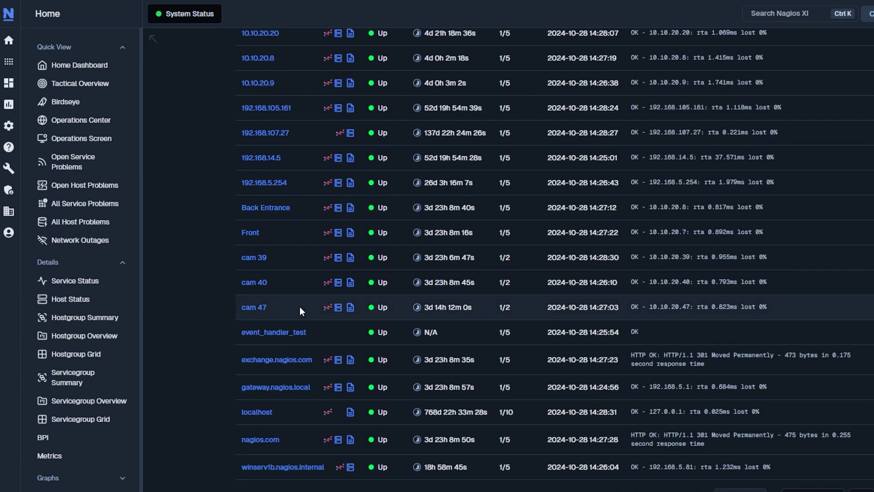
left_click(299, 336)
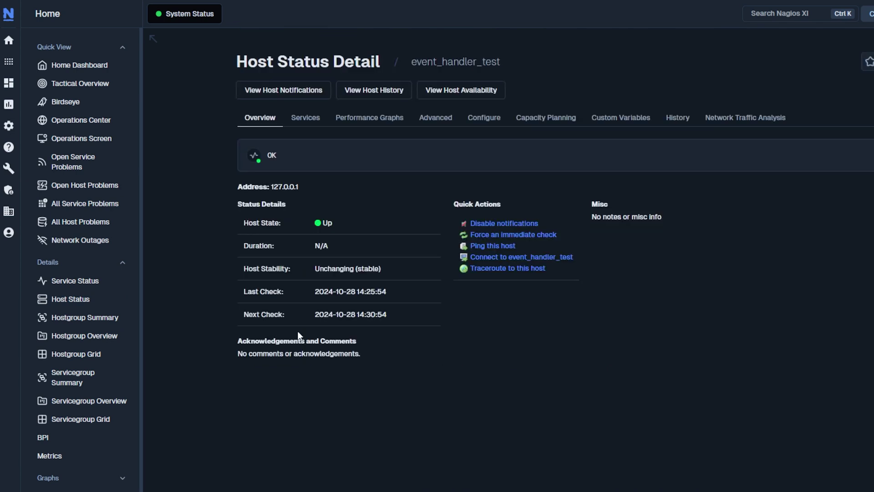
left_click(435, 123)
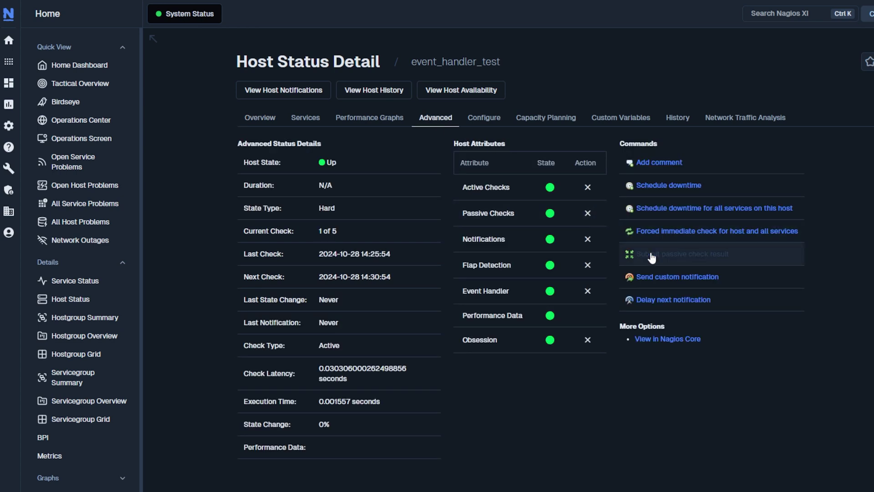
Submit a passive check result for event_handler_test with check result DOWN and check output "Test"
left_click(718, 257)
left_click(570, 250)
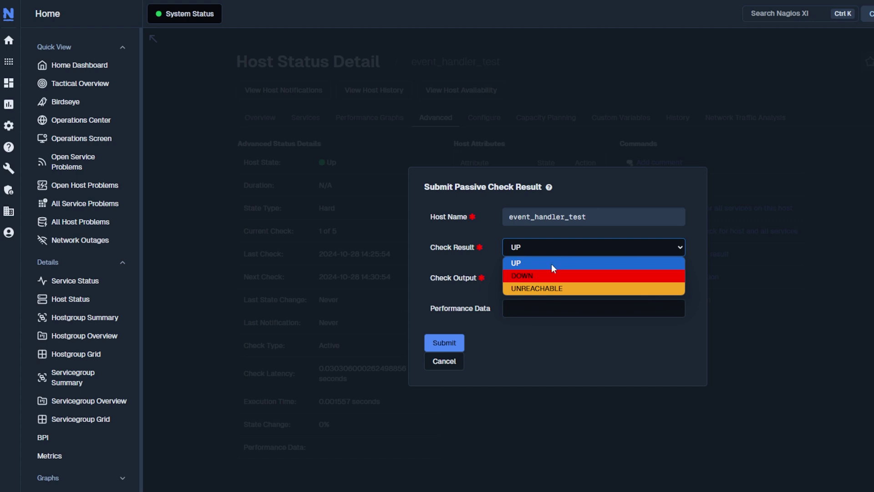
left_click(542, 276)
left_click(513, 285)
type("Test")
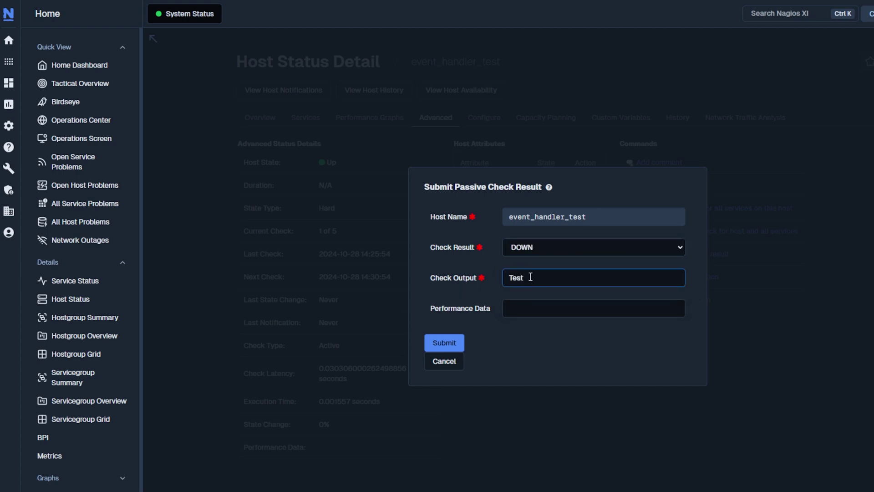
left_click(450, 339)
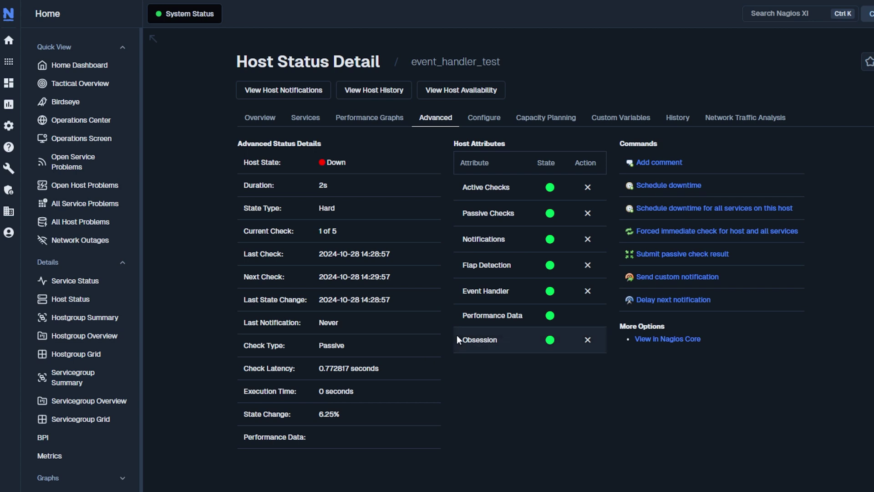
Switch to the terminal and print the contents of /tmp/hostinfo.txt with cat
key("alt+Tab")
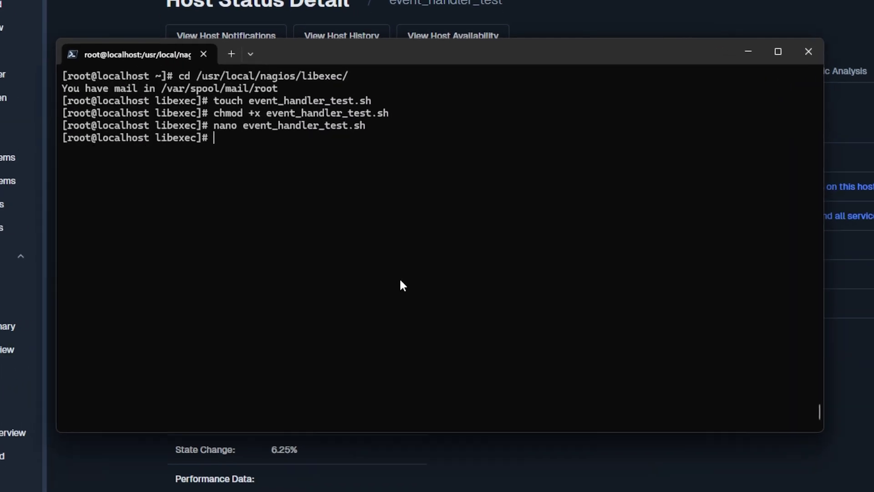
type("cat ")
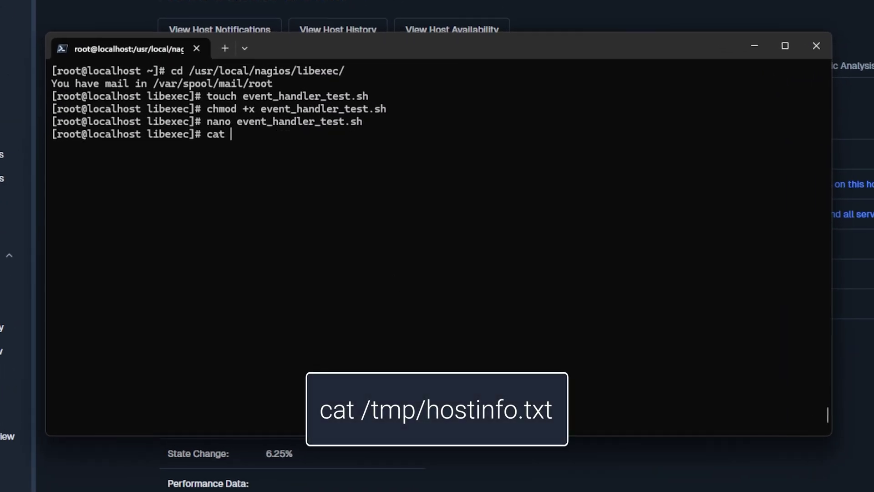
type("/tmp/")
type("host")
key("Tab")
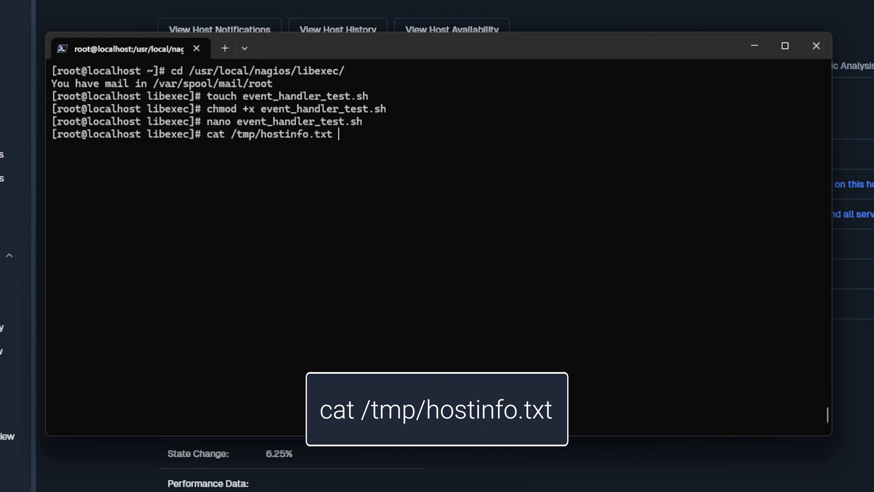
key("Return")
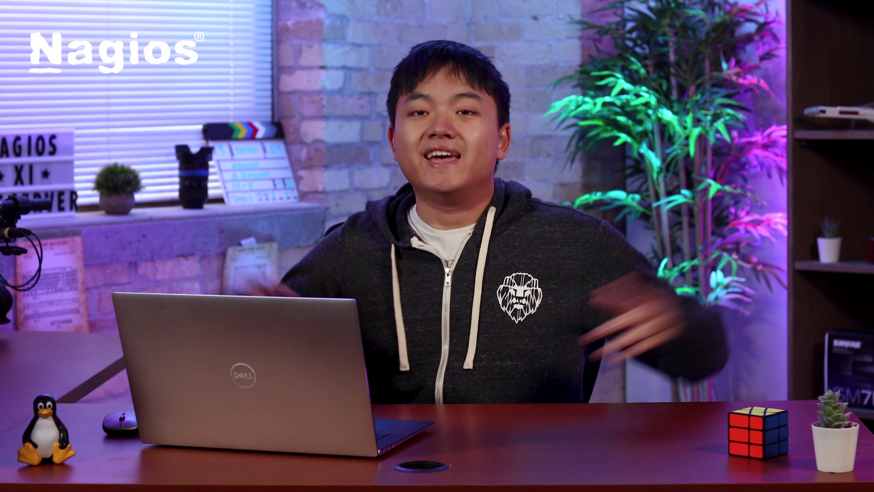